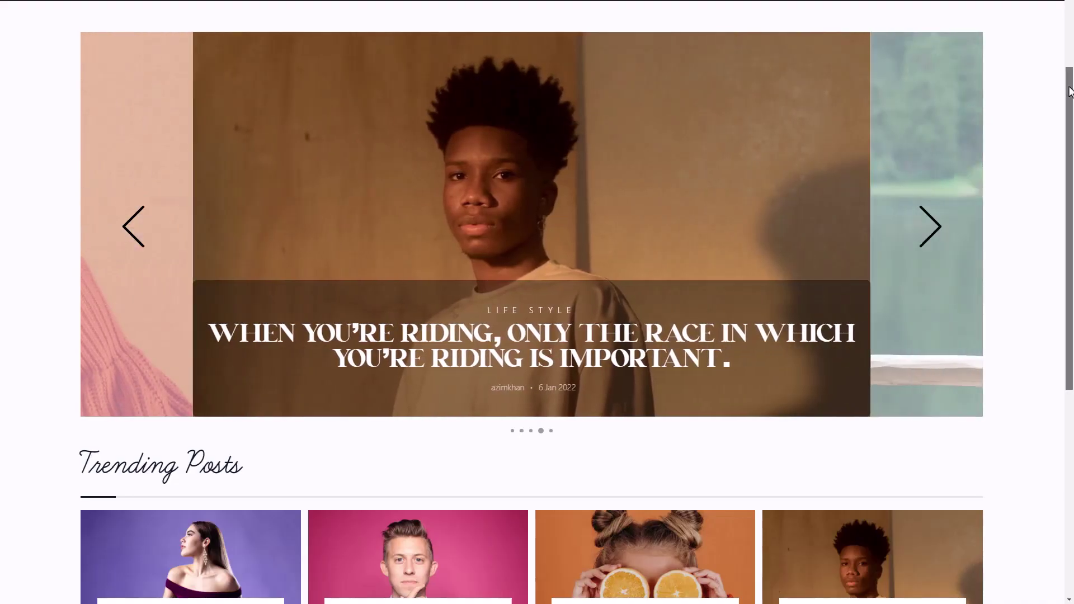
# Activate PostX – Gutenberg Post Grid Blocks and scroll through its Getting Started page
pyautogui.moveTo(1068, 92); pyautogui.dragTo(1068, 278)
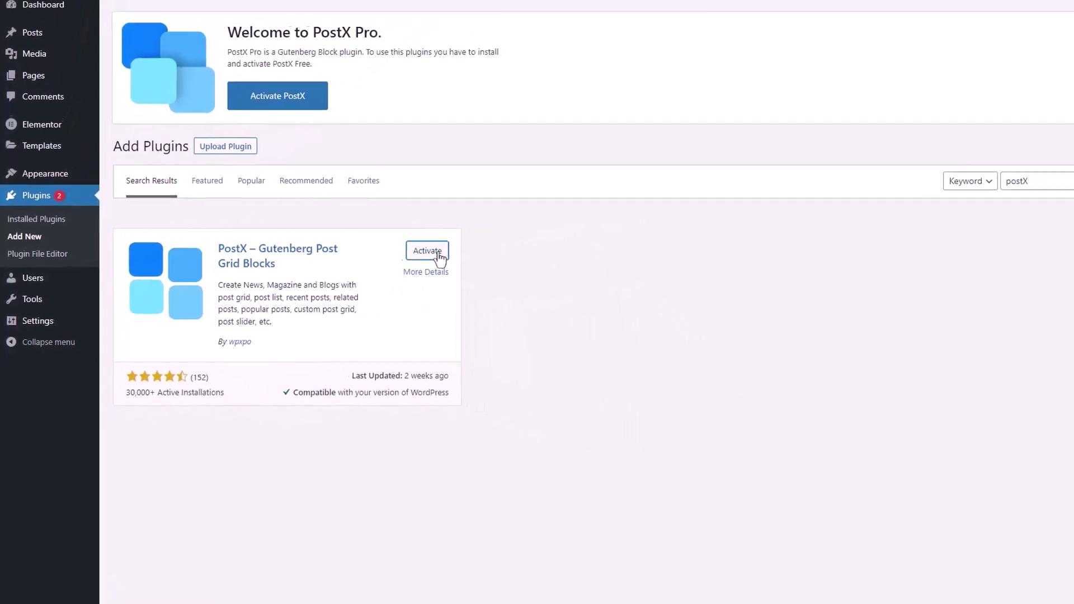
pyautogui.click(428, 252)
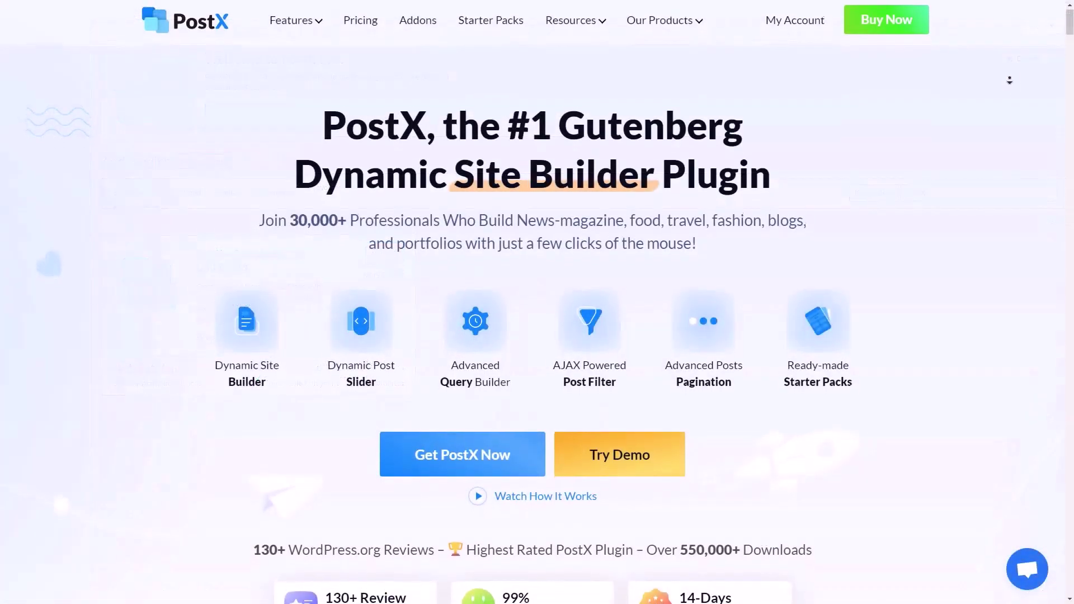
pyautogui.scroll(-4, 1006, 120)
pyautogui.scroll(-6, 1005, 121)
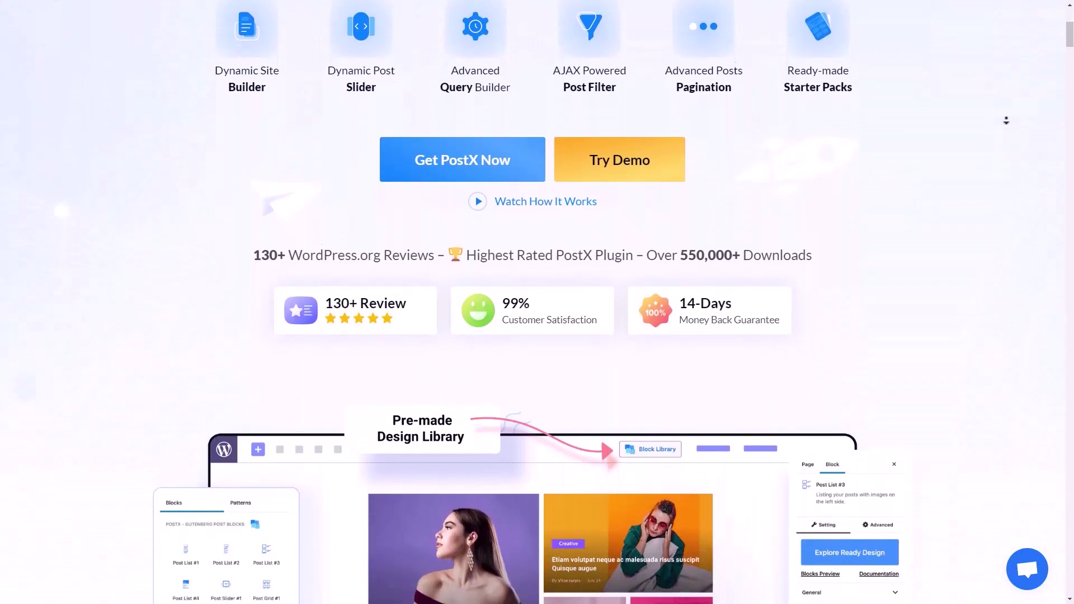
pyautogui.middleClick(1005, 120)
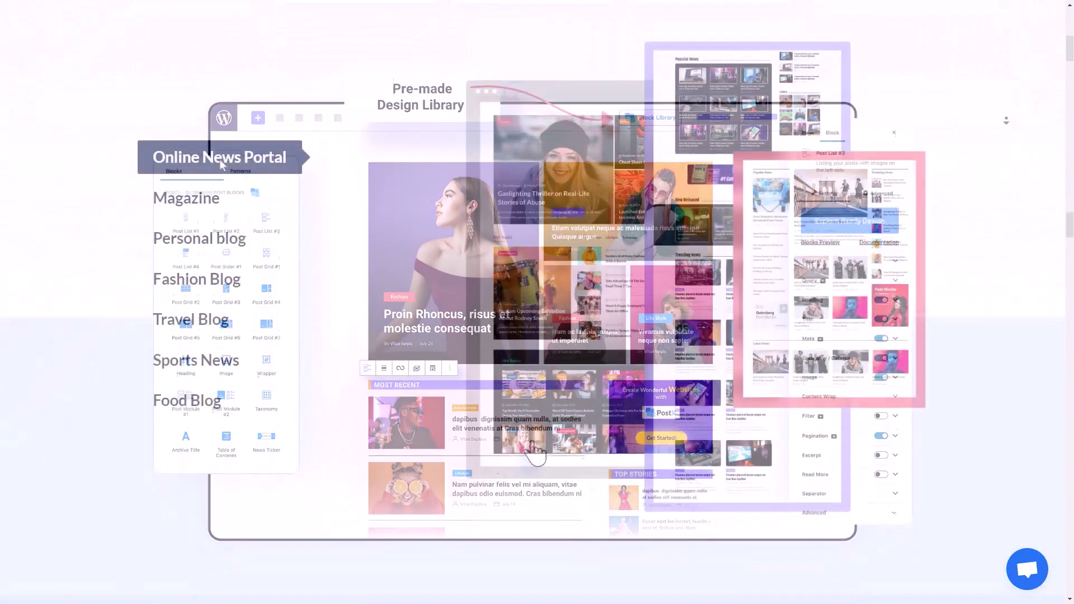
# Turn on the Custom Font toggle on the PostX Addons page
pyautogui.click(210, 202)
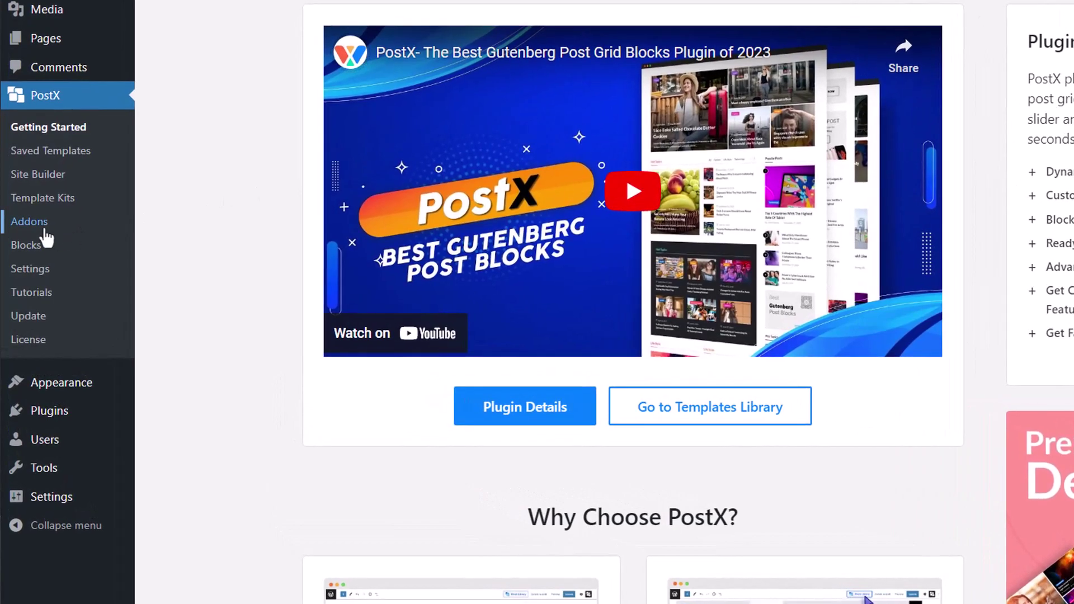
pyautogui.click(45, 230)
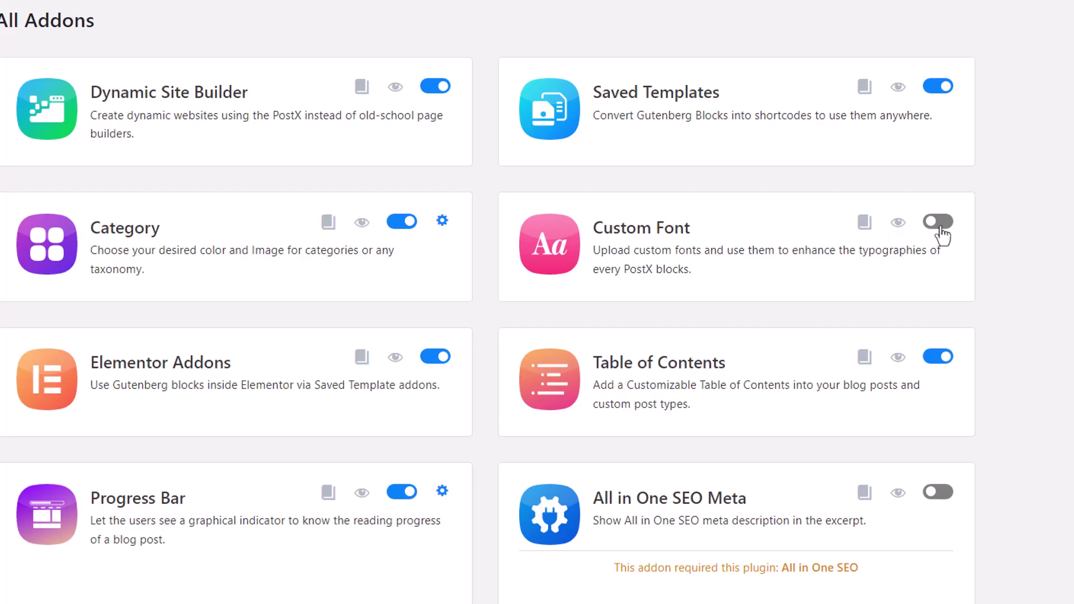
pyautogui.click(940, 227)
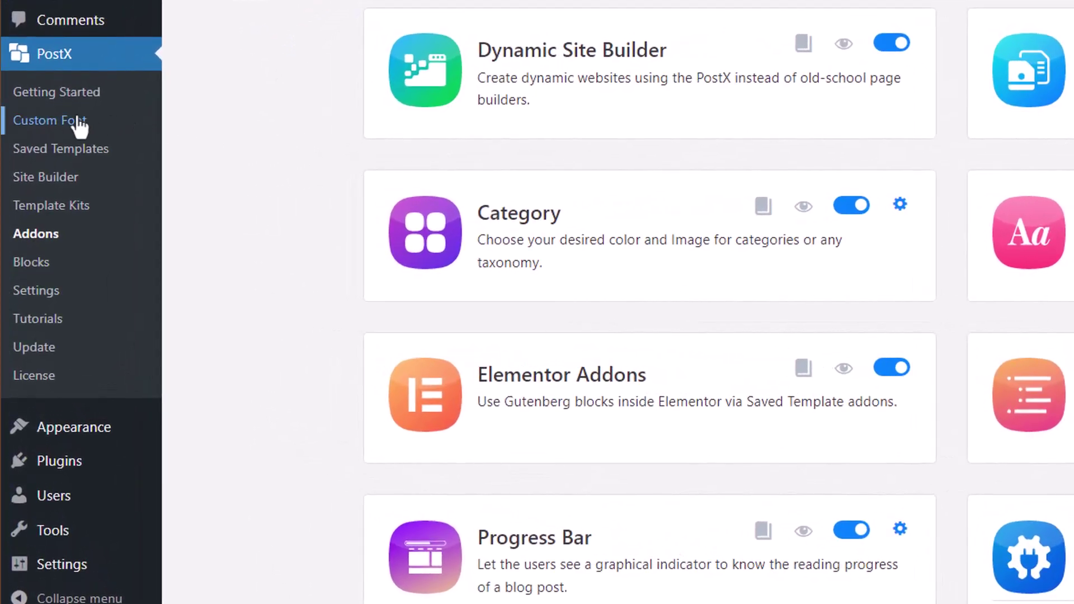
# Add a new PostX custom font with the family name 'Font 1'
pyautogui.click(75, 122)
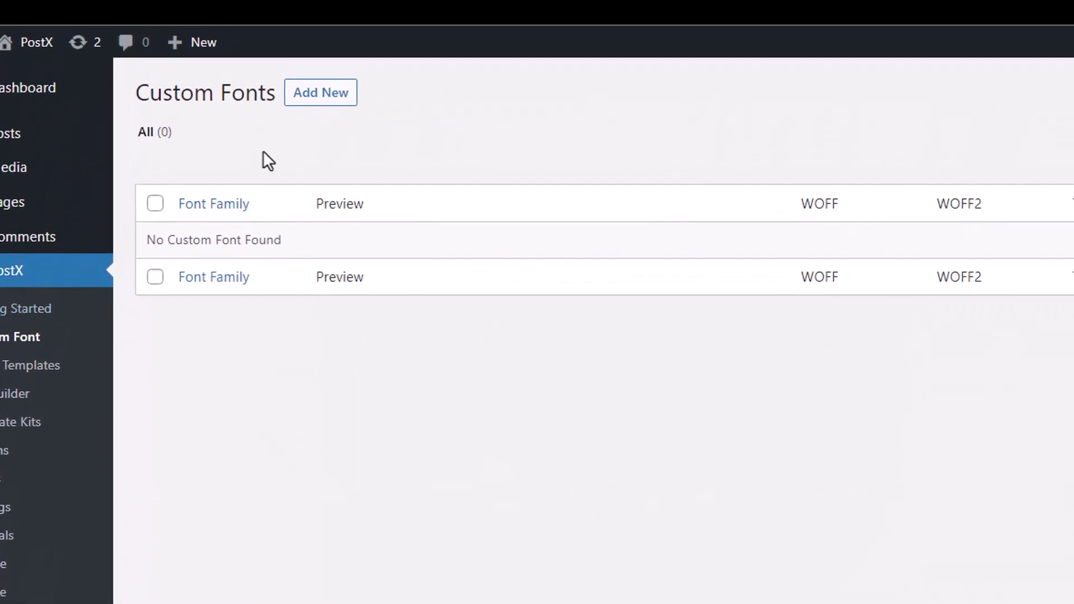
pyautogui.click(327, 111)
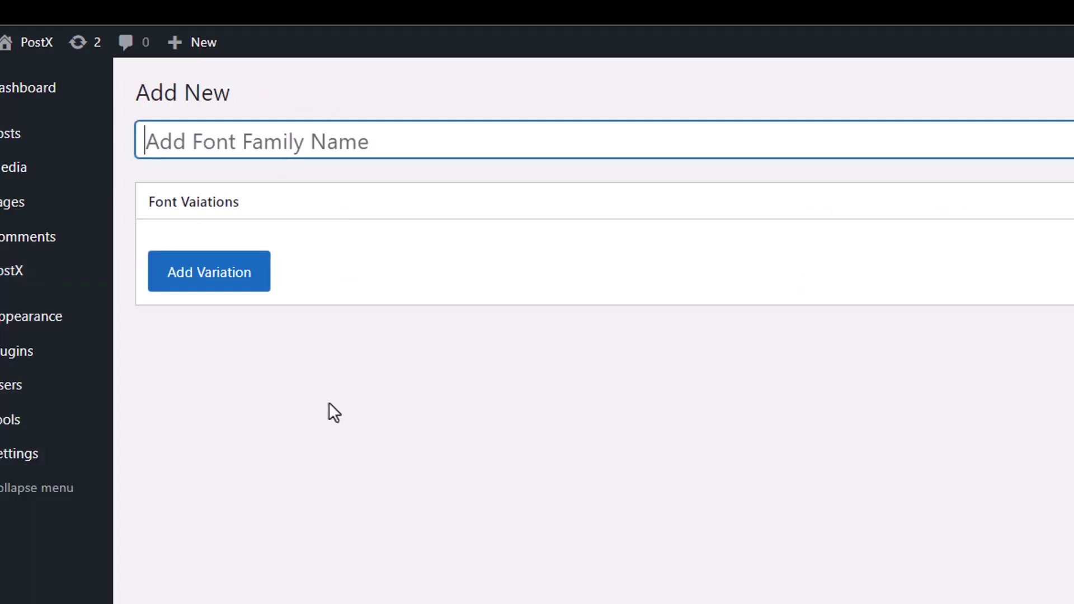
pyautogui.click(254, 154)
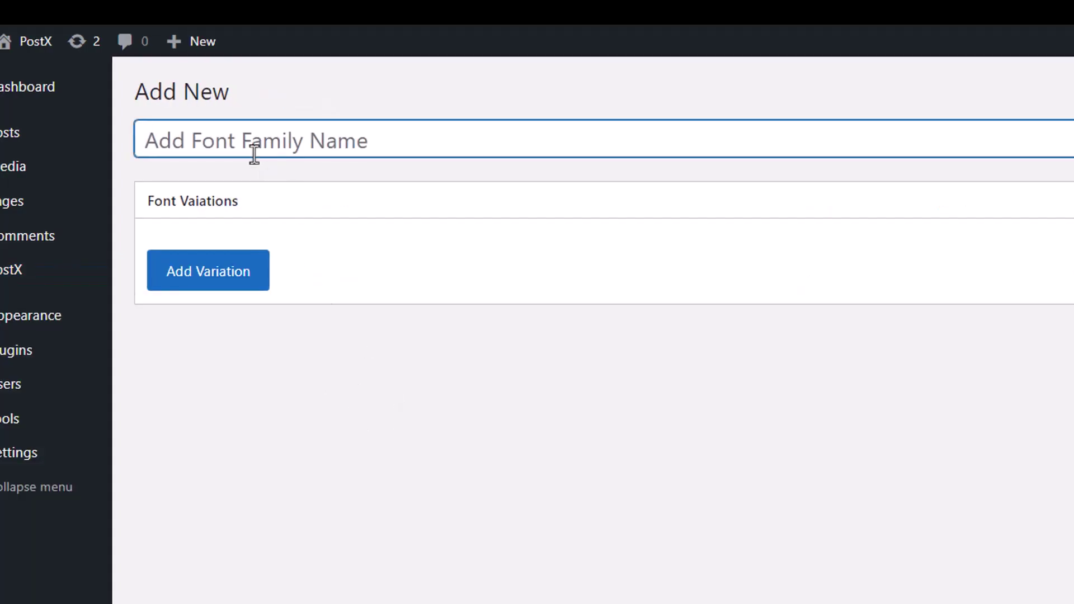
pyautogui.write('Font 1')
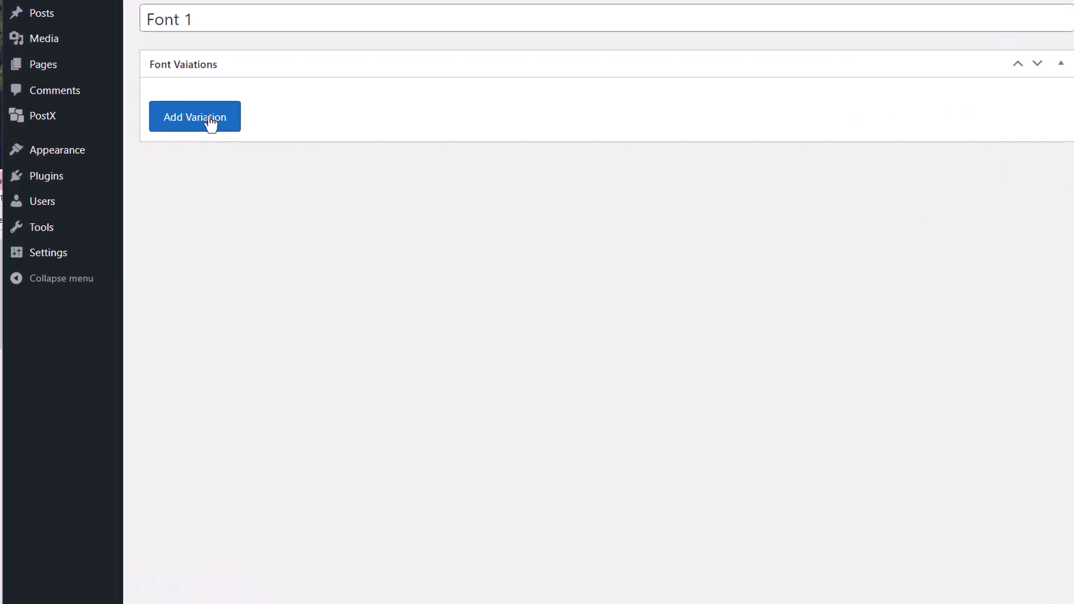
# Add a Normal-weight variation to Font 1 with the uploaded Font 1 Variation 1.ttf as its TTF
pyautogui.click(210, 122)
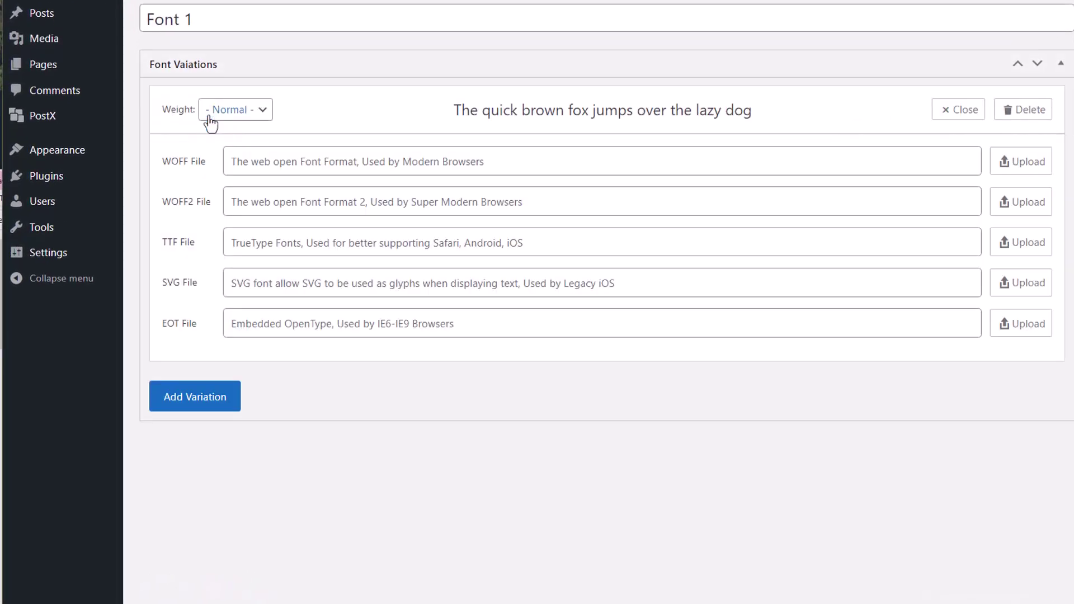
pyautogui.click(262, 116)
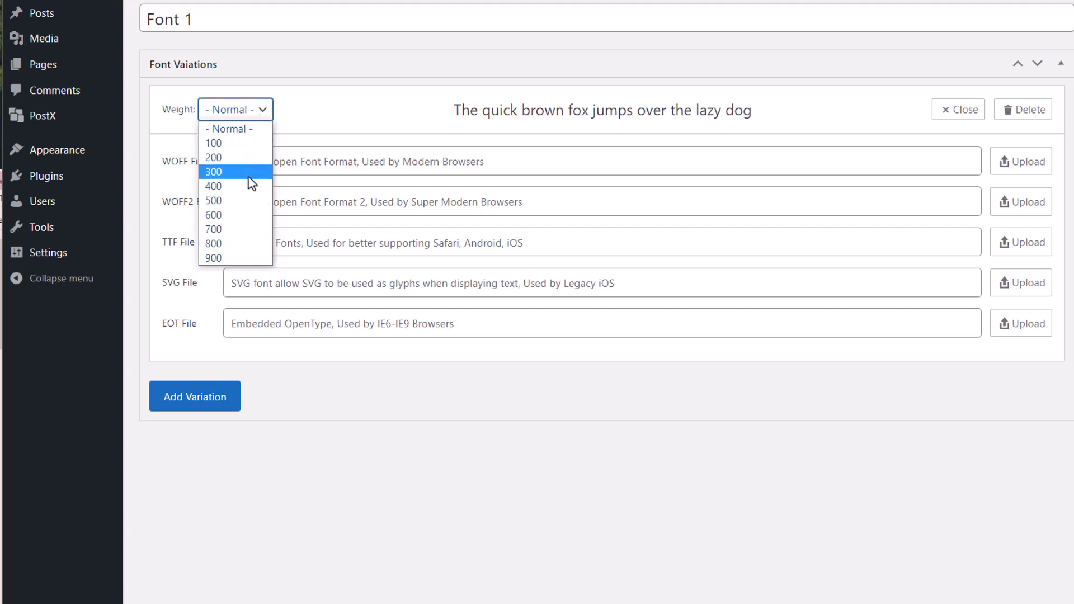
pyautogui.click(248, 131)
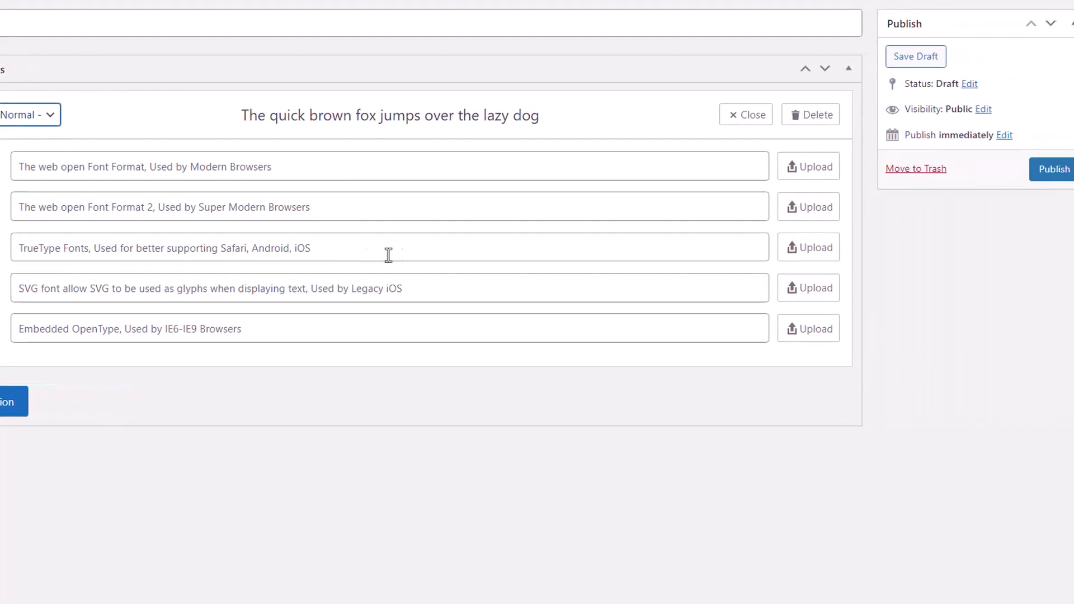
pyautogui.click(817, 250)
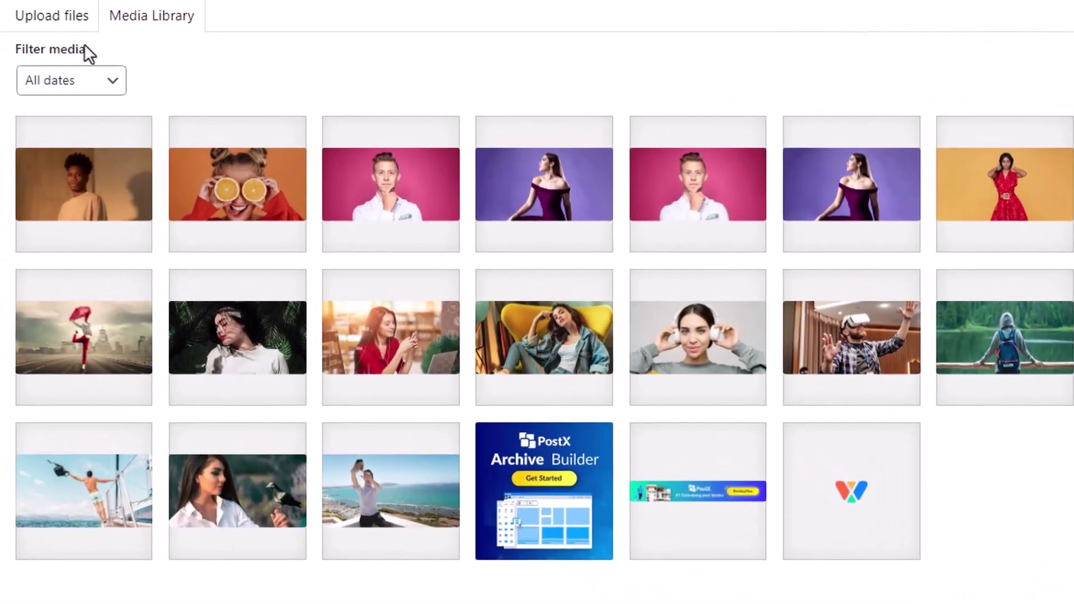
pyautogui.click(50, 22)
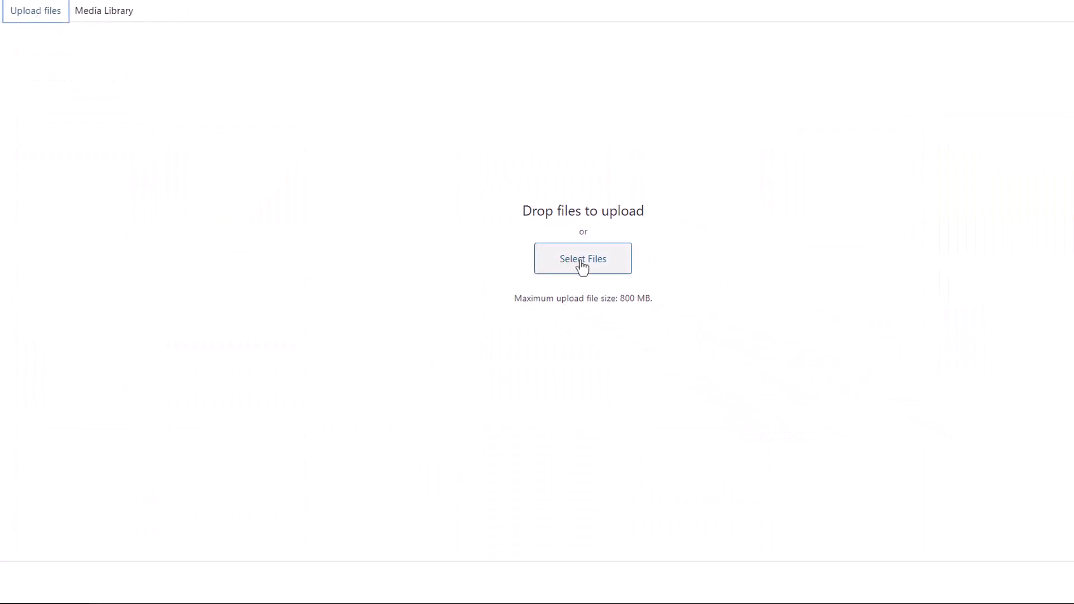
pyautogui.click(582, 263)
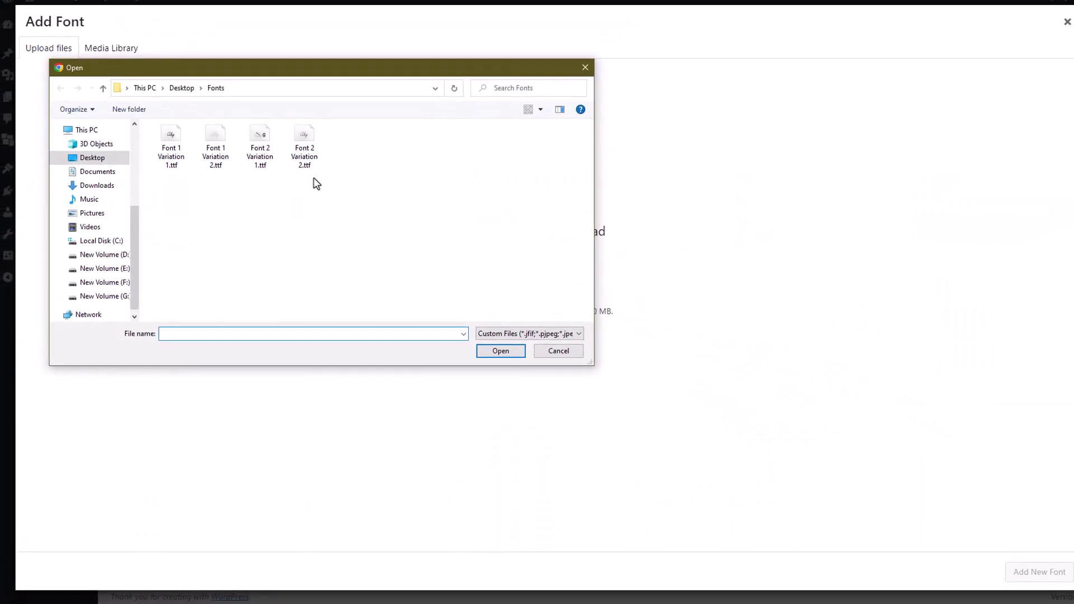
pyautogui.click(168, 170)
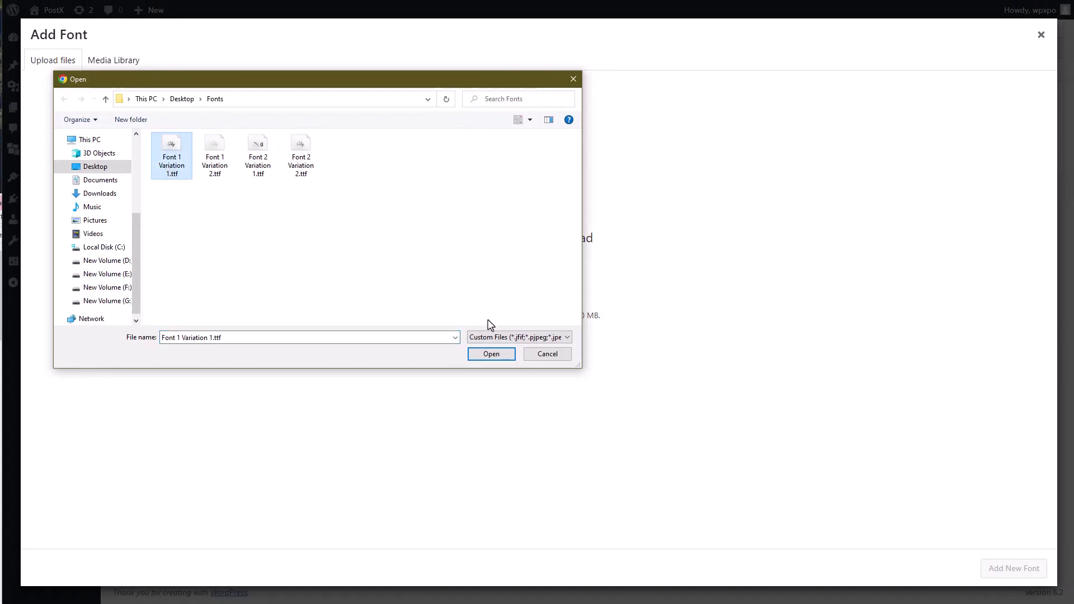
pyautogui.click(491, 354)
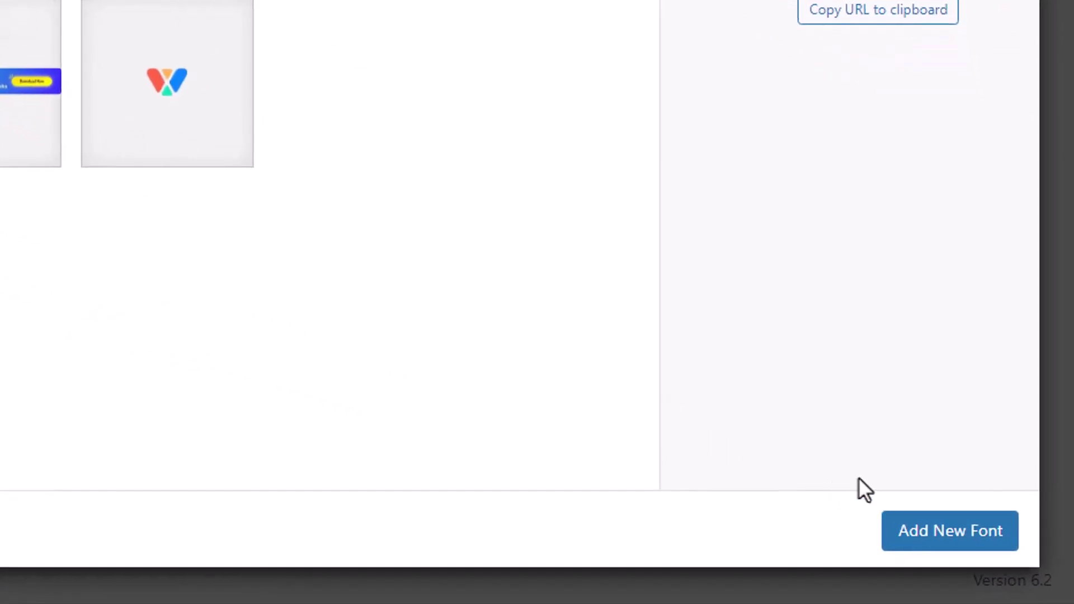
pyautogui.click(906, 531)
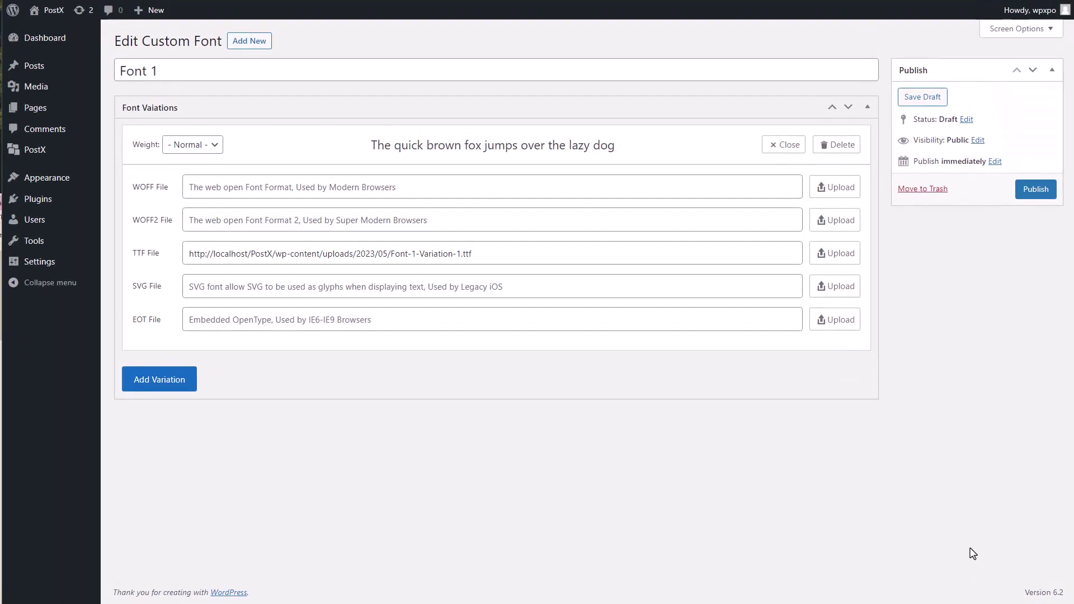
# Add an 800-weight Font 1 variation using Font-1-Variation-2-1.ttf, then publish Font 1
pyautogui.click(180, 379)
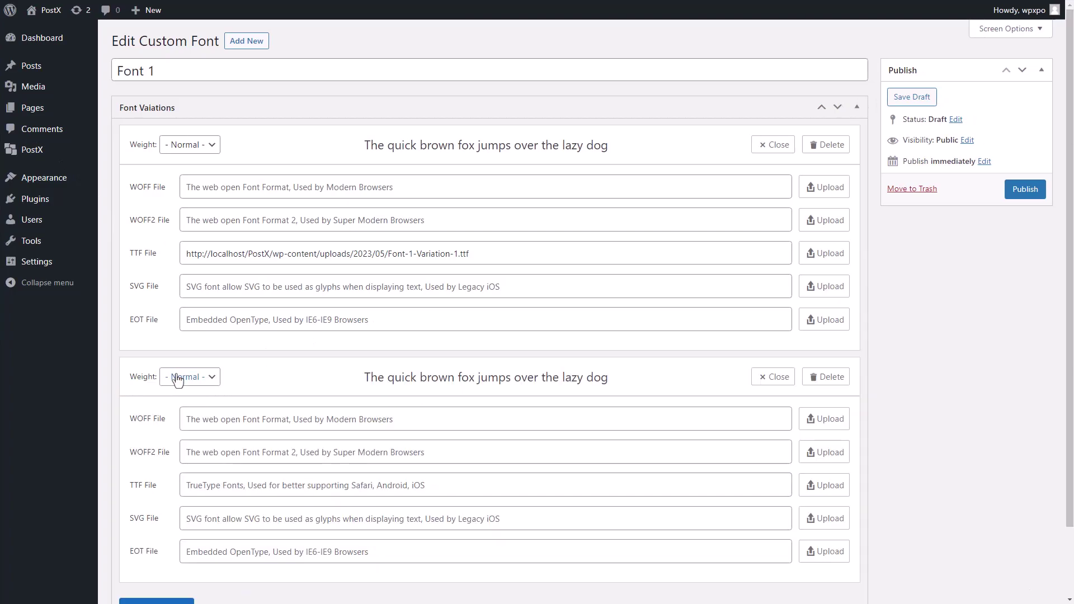
pyautogui.click(216, 382)
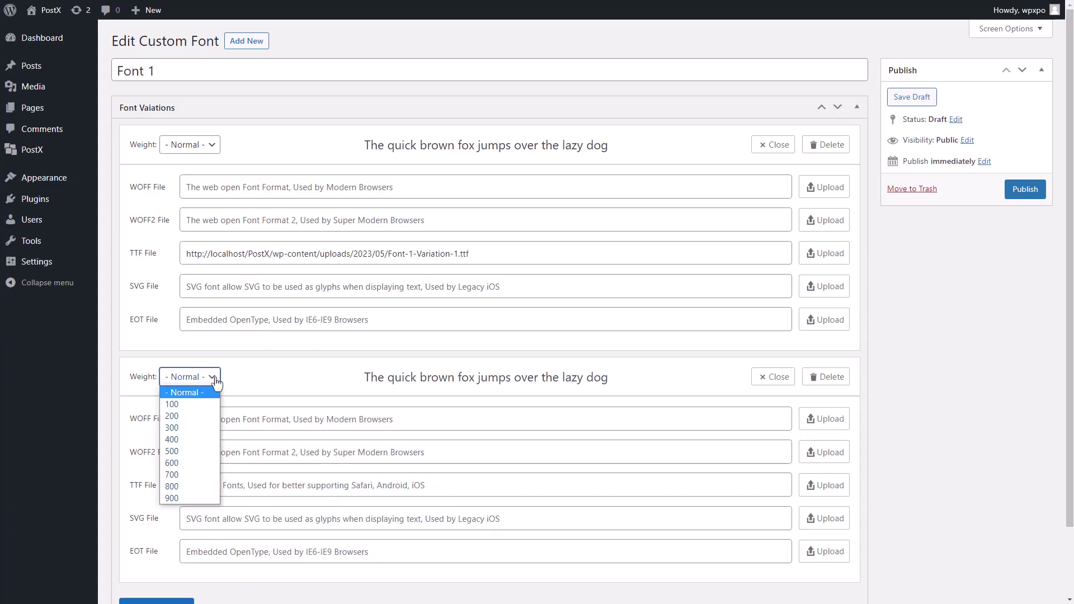
pyautogui.click(210, 486)
pyautogui.click(819, 486)
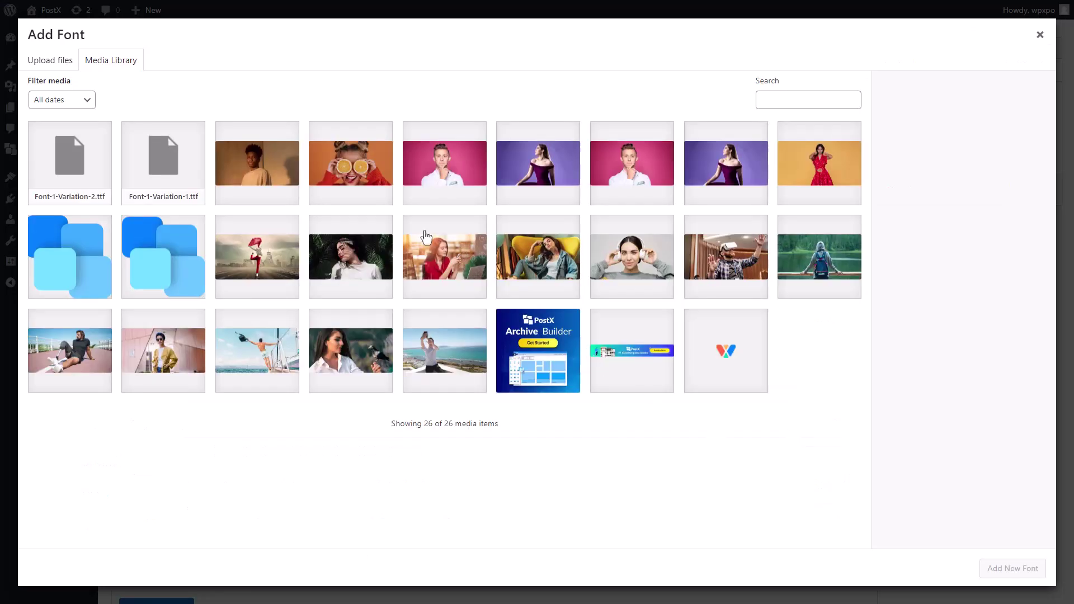
pyautogui.click(53, 66)
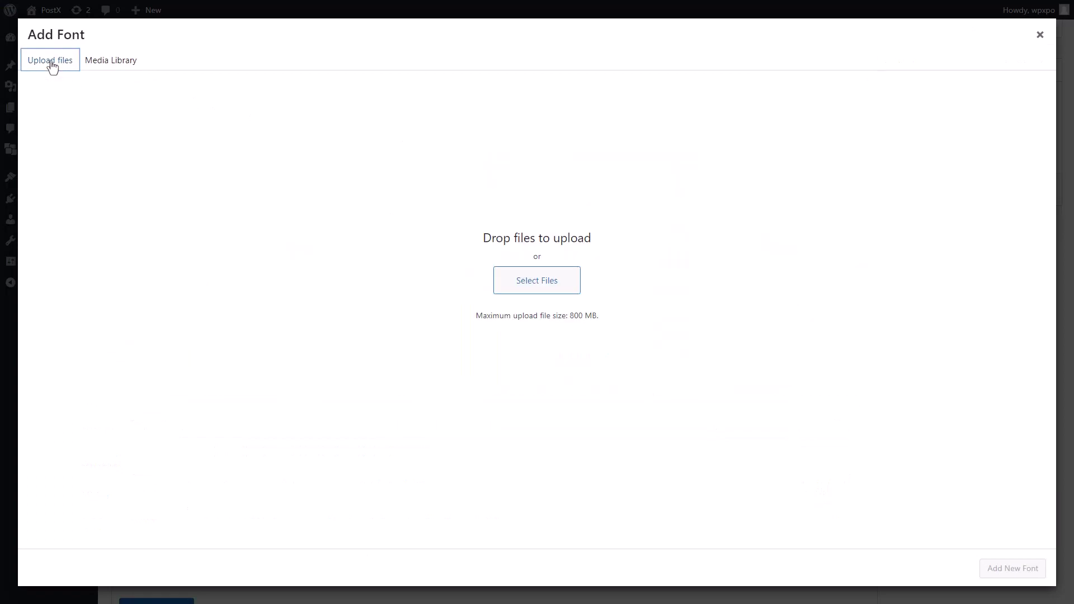
pyautogui.click(535, 281)
pyautogui.click(174, 46)
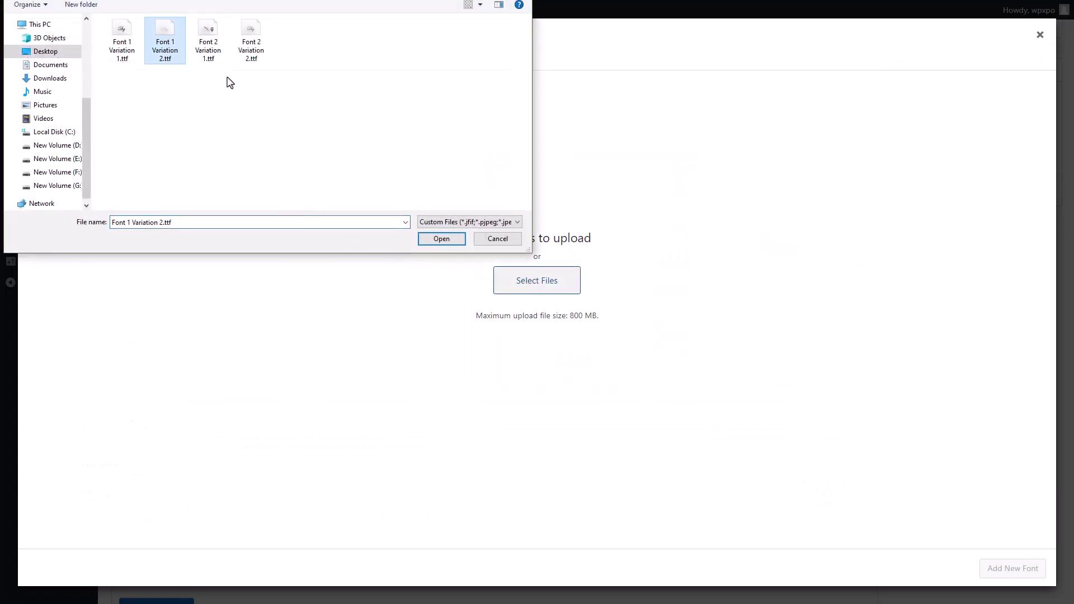
pyautogui.click(446, 239)
pyautogui.click(1012, 569)
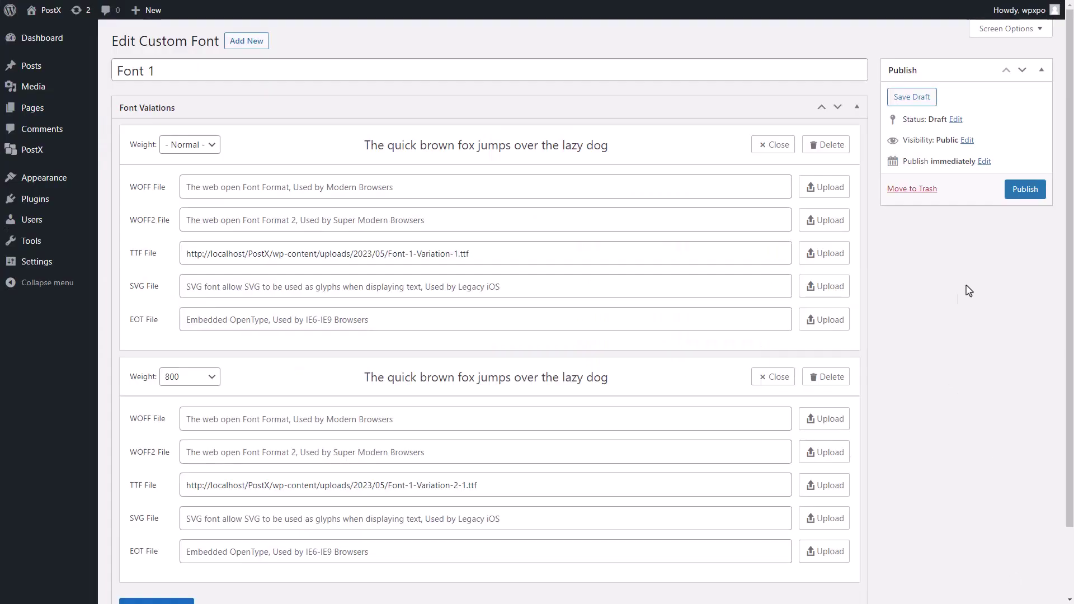
pyautogui.click(1032, 190)
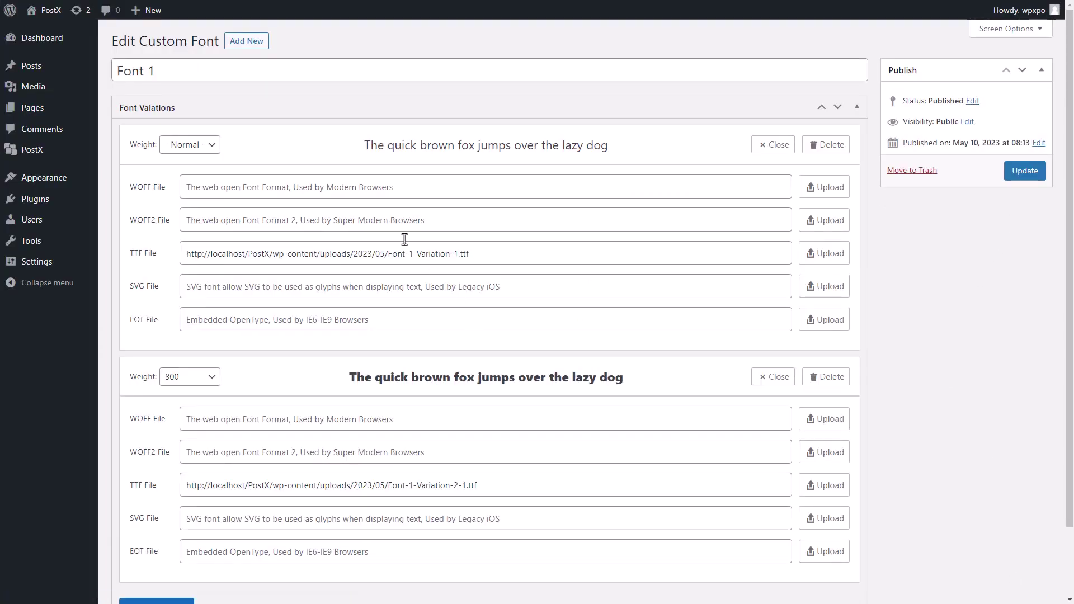
pyautogui.click(246, 40)
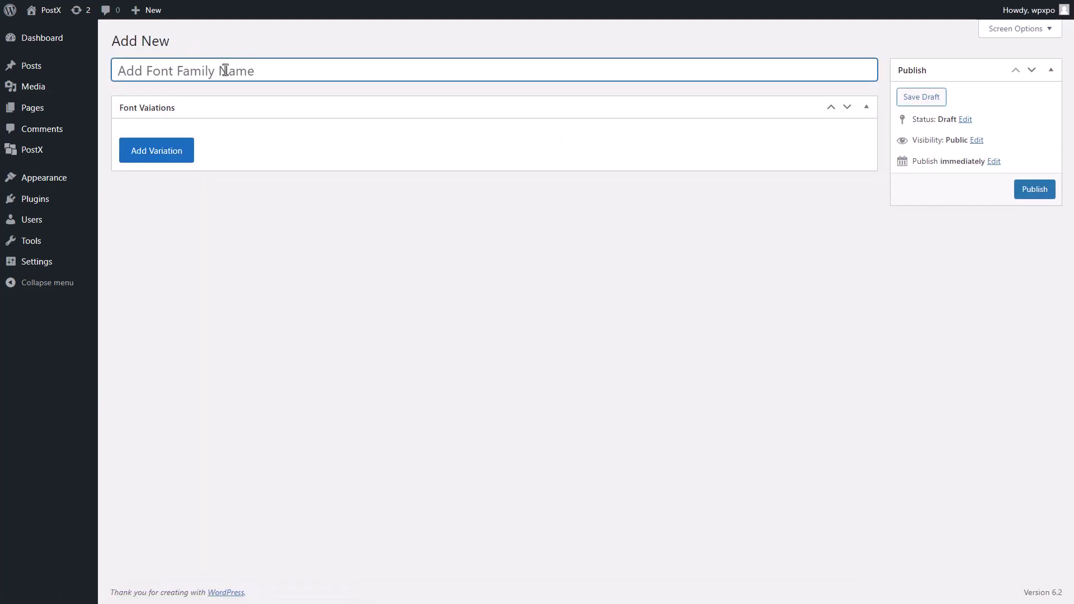
# Save a Font 2 draft with one weight variation, then update Font 1
pyautogui.write('Font 2')
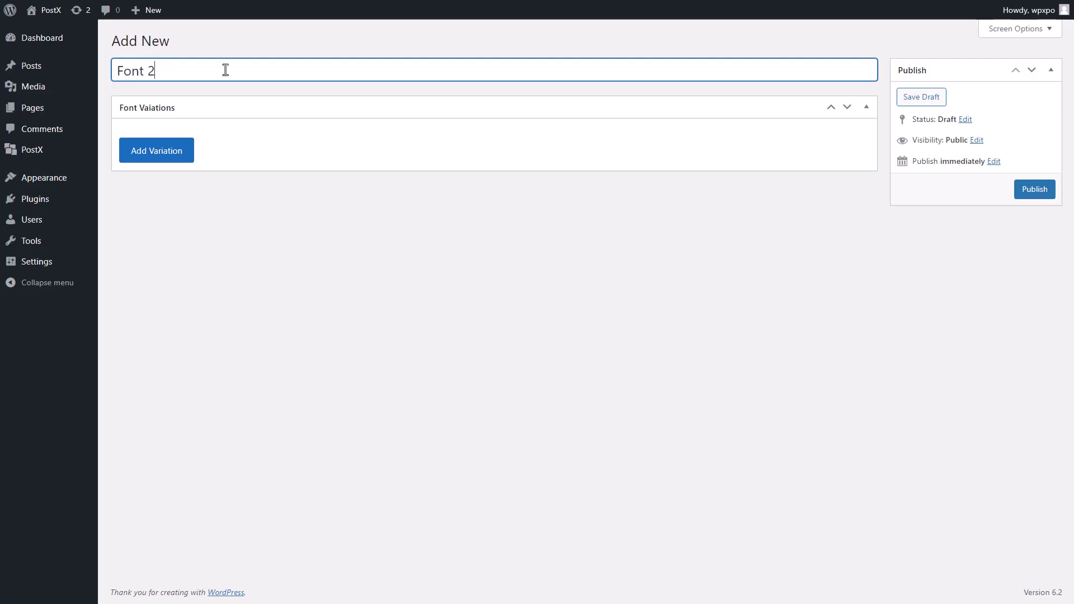
pyautogui.click(176, 89)
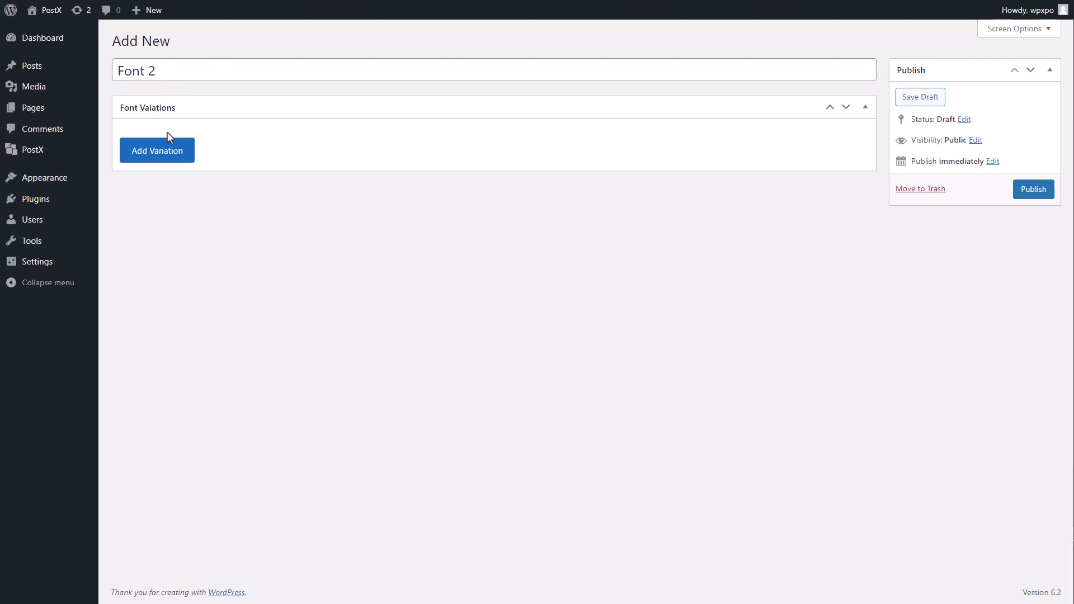
pyautogui.click(168, 146)
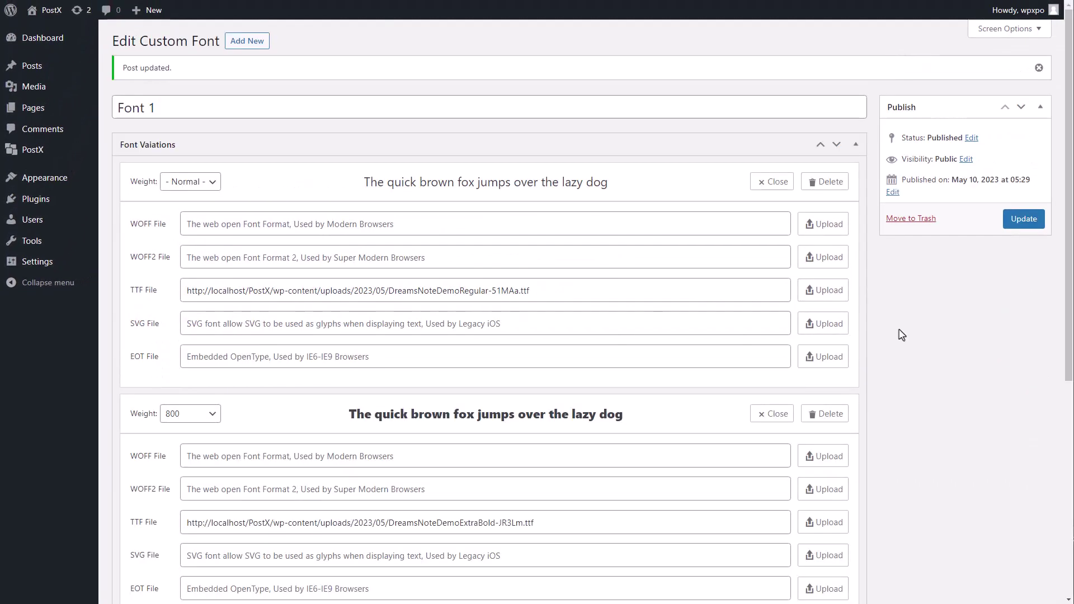
pyautogui.click(1024, 219)
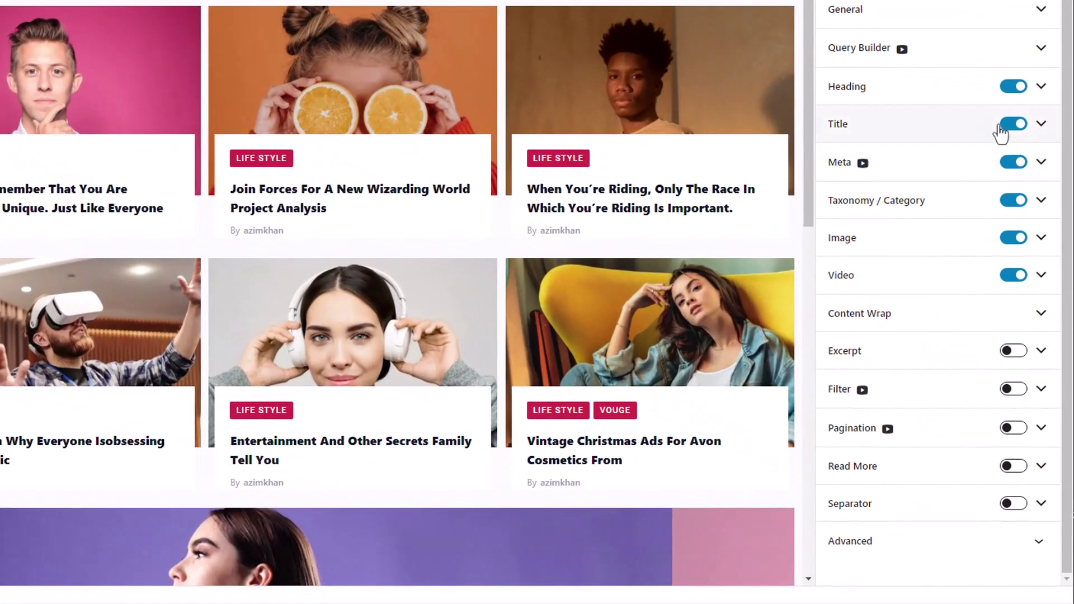
# Set the Post Grid title typography to Font 1 at weight 800, keeping capitalized words
pyautogui.click(970, 165)
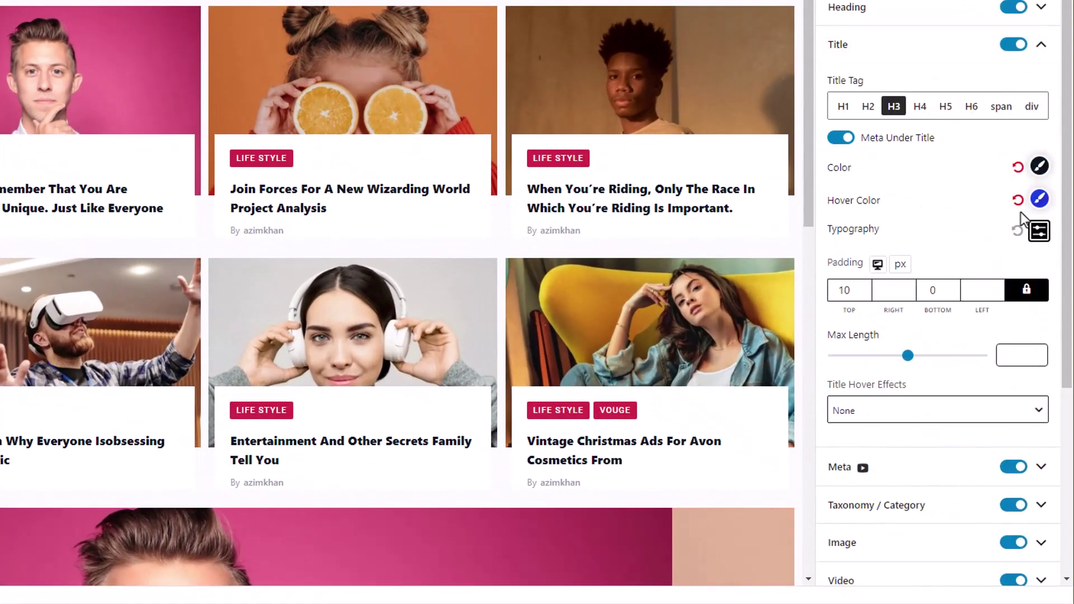
pyautogui.click(1039, 232)
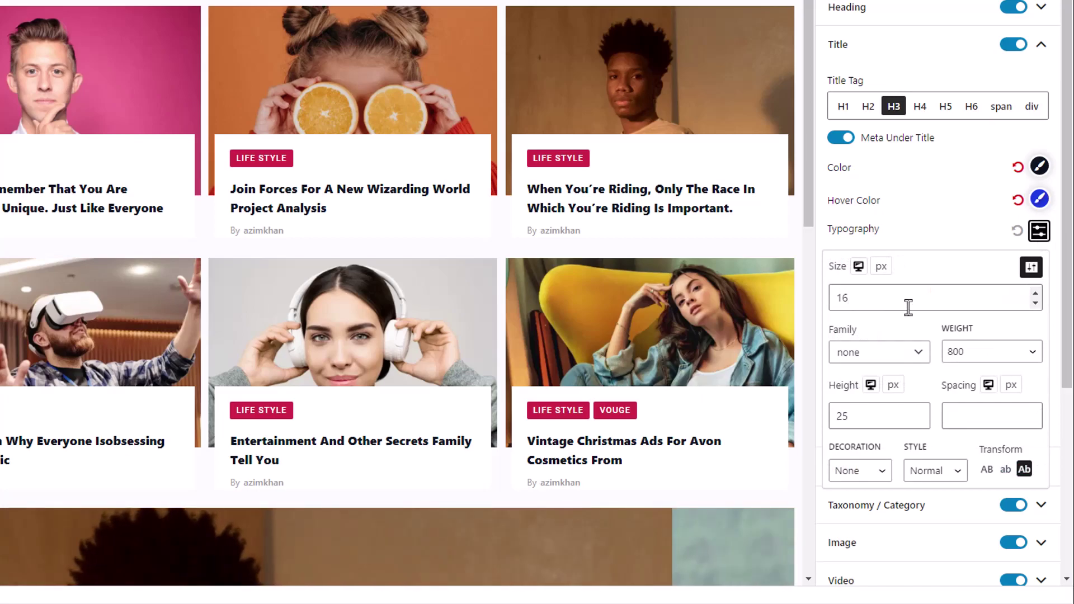
pyautogui.click(915, 363)
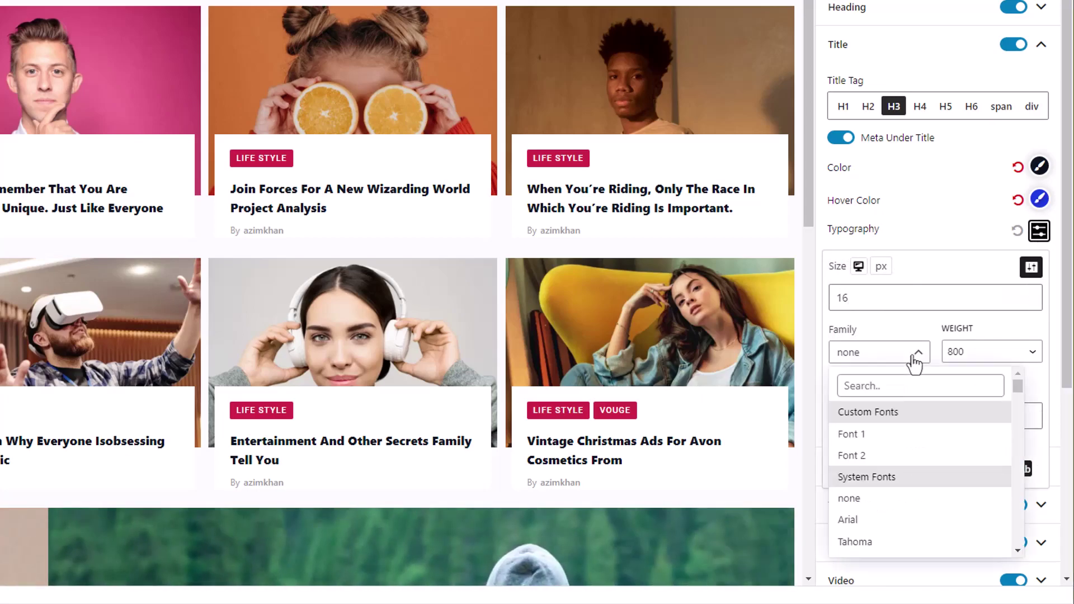
pyautogui.click(851, 435)
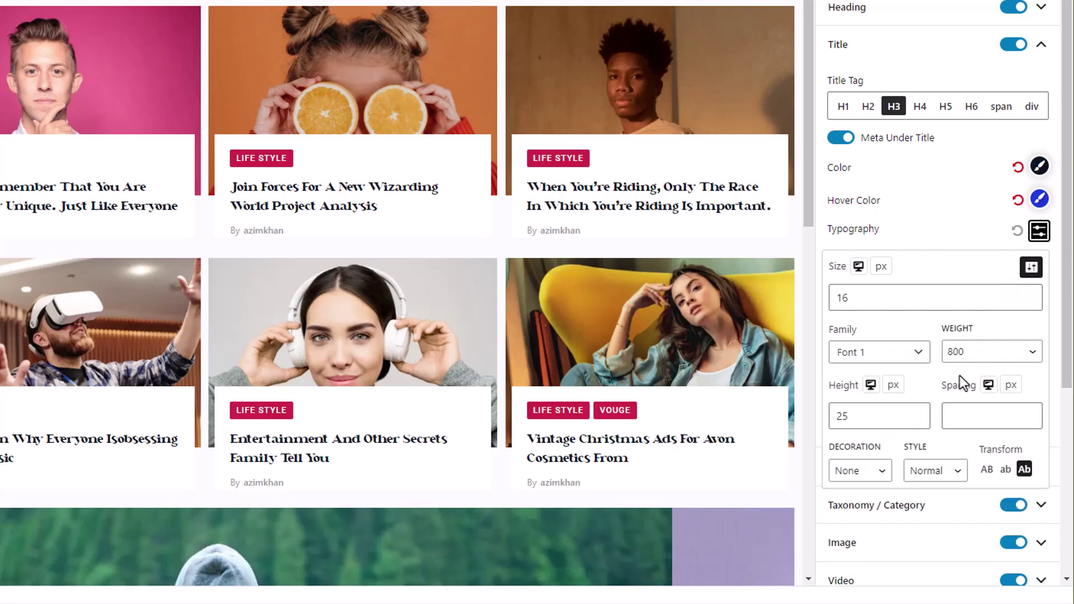
pyautogui.click(1002, 357)
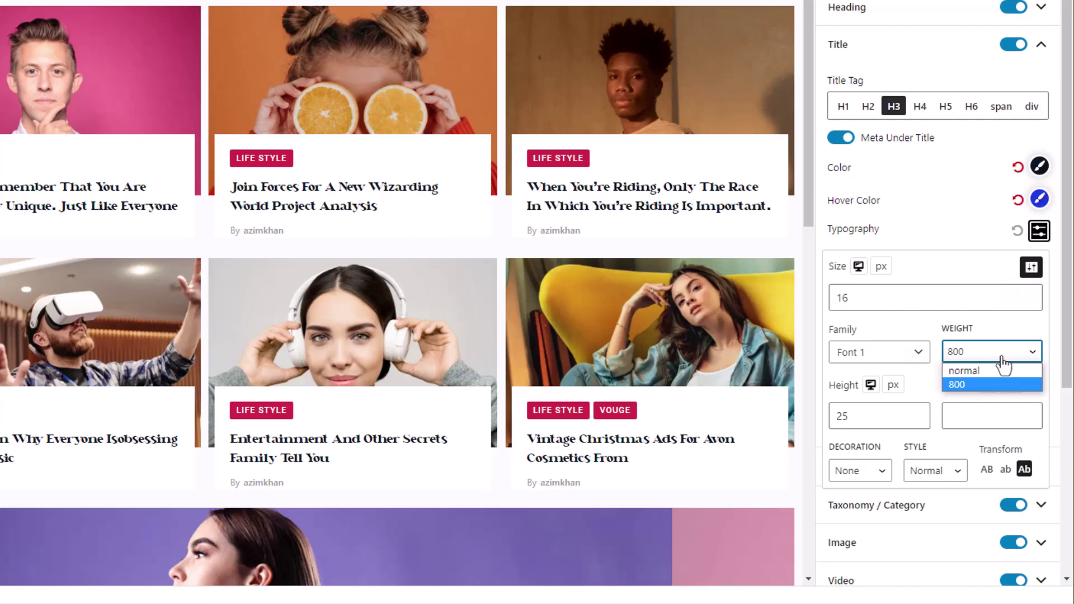
pyautogui.click(1025, 355)
pyautogui.click(1025, 354)
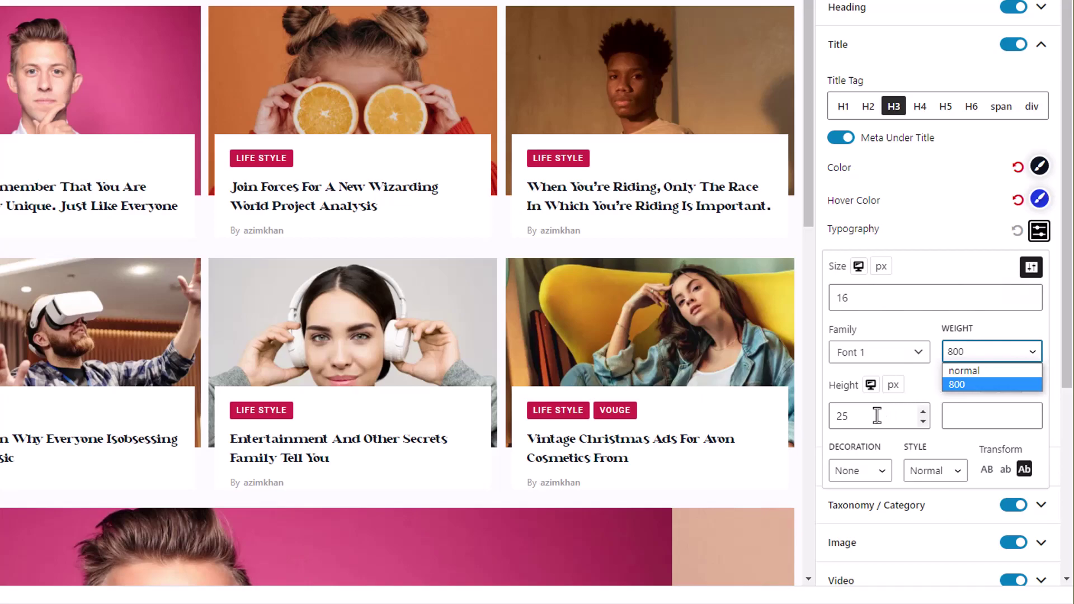
pyautogui.click(877, 415)
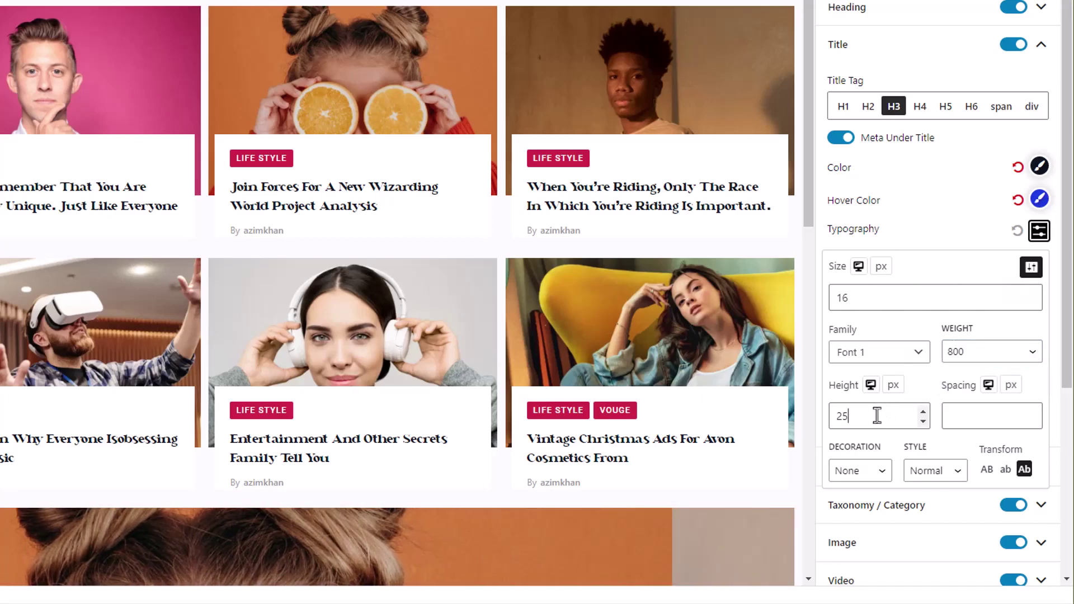
pyautogui.click(958, 416)
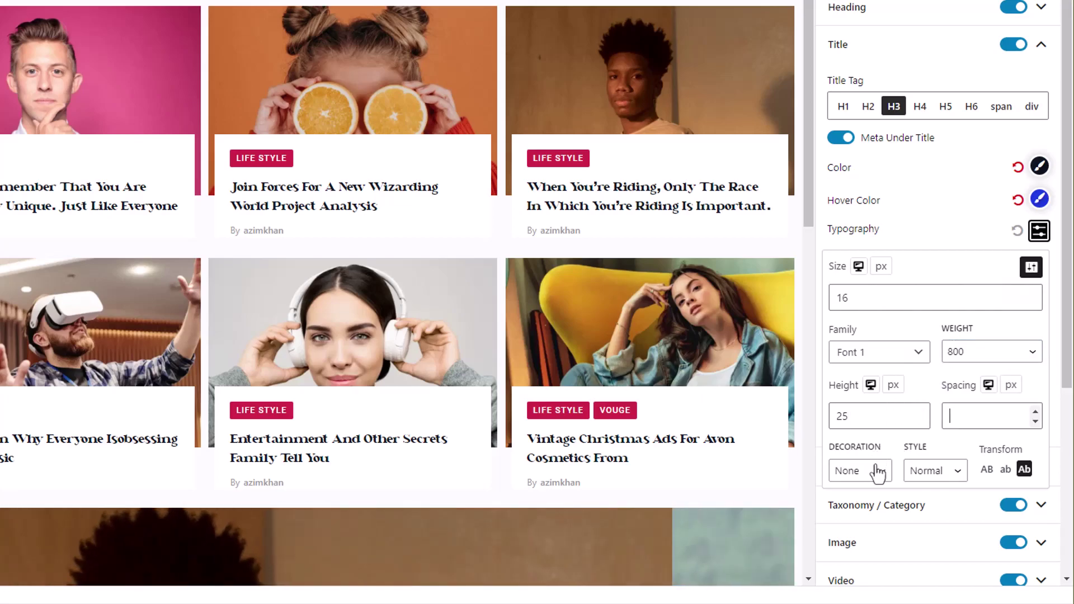
pyautogui.click(1005, 469)
pyautogui.click(1023, 469)
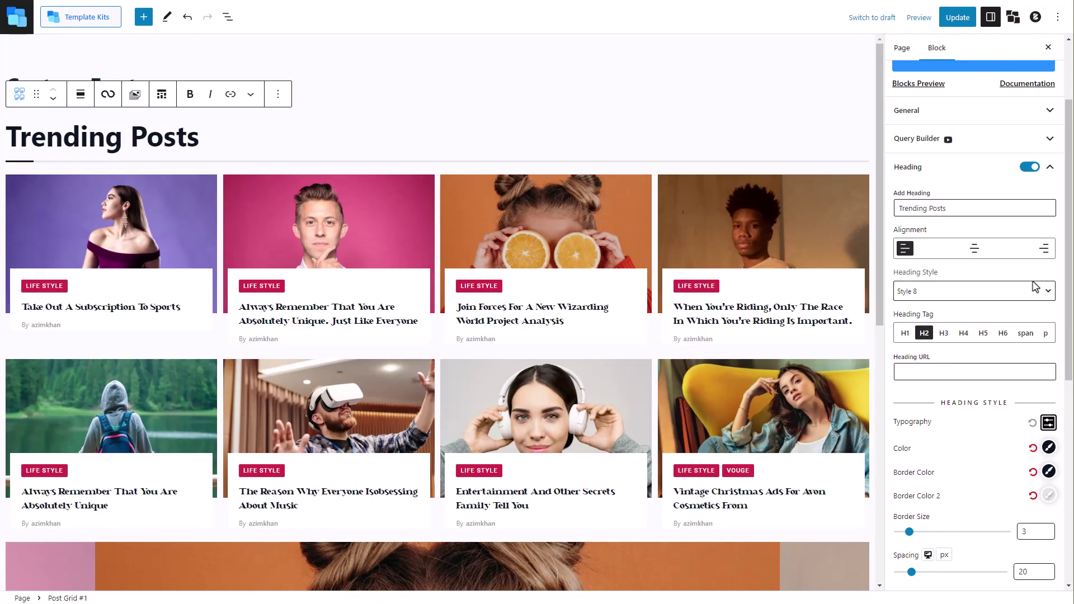
# Open the Trending Posts heading's Typography settings and its font Family list
pyautogui.click(1047, 425)
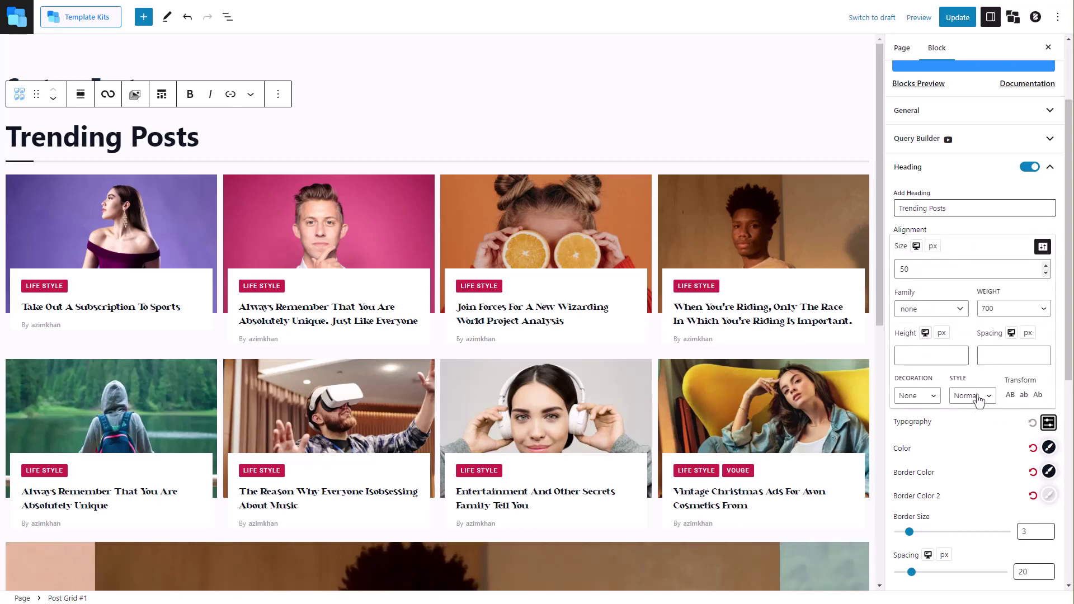
pyautogui.click(958, 311)
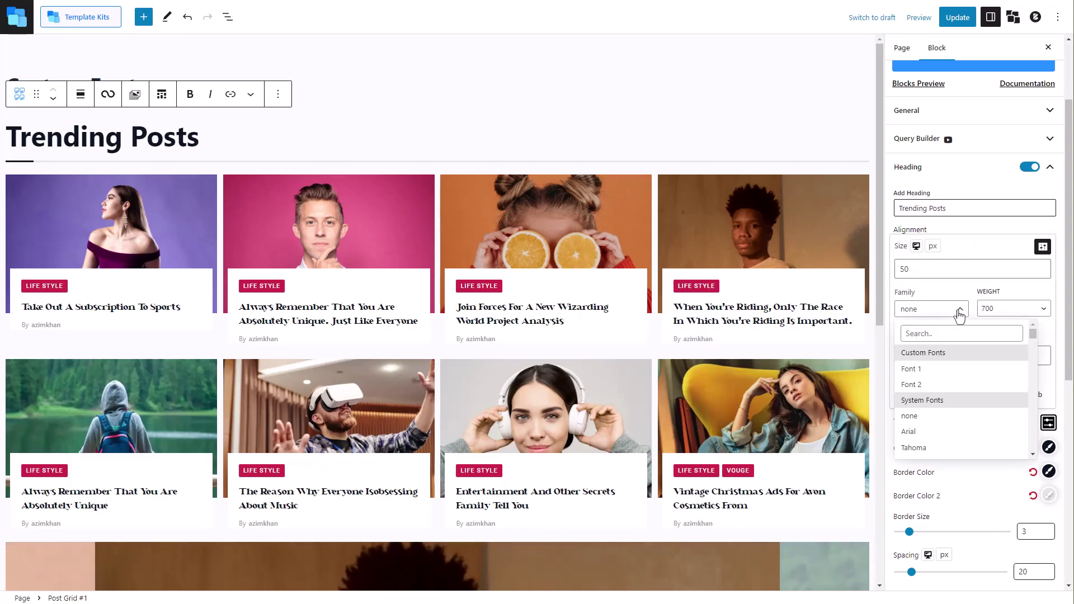